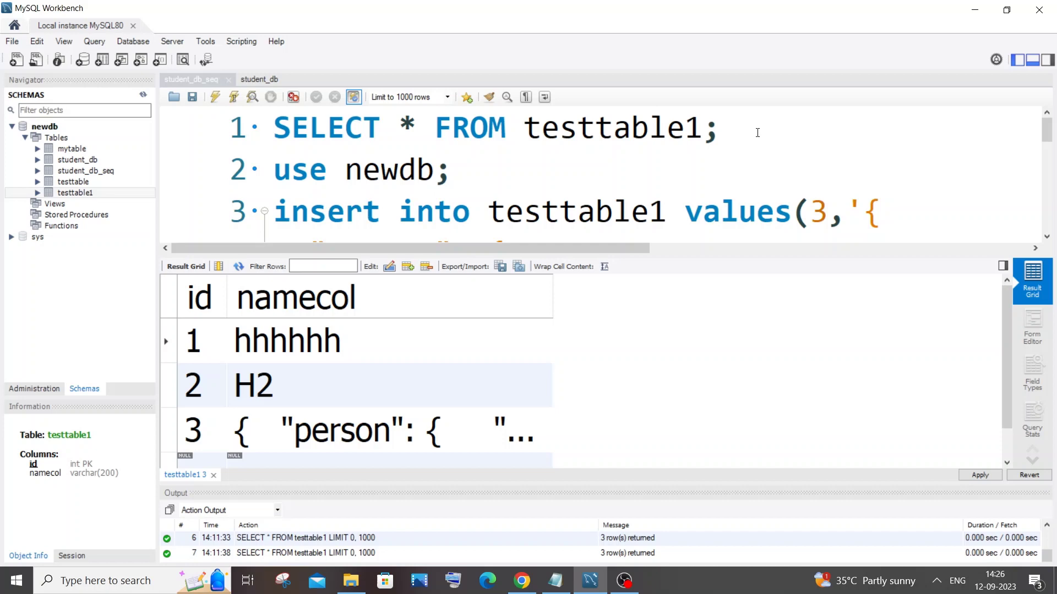
# Run 'SELECT * FROM testtable1;' again to reload its three rows.
pyautogui.moveTo(757, 132); pyautogui.dragTo(256, 120)
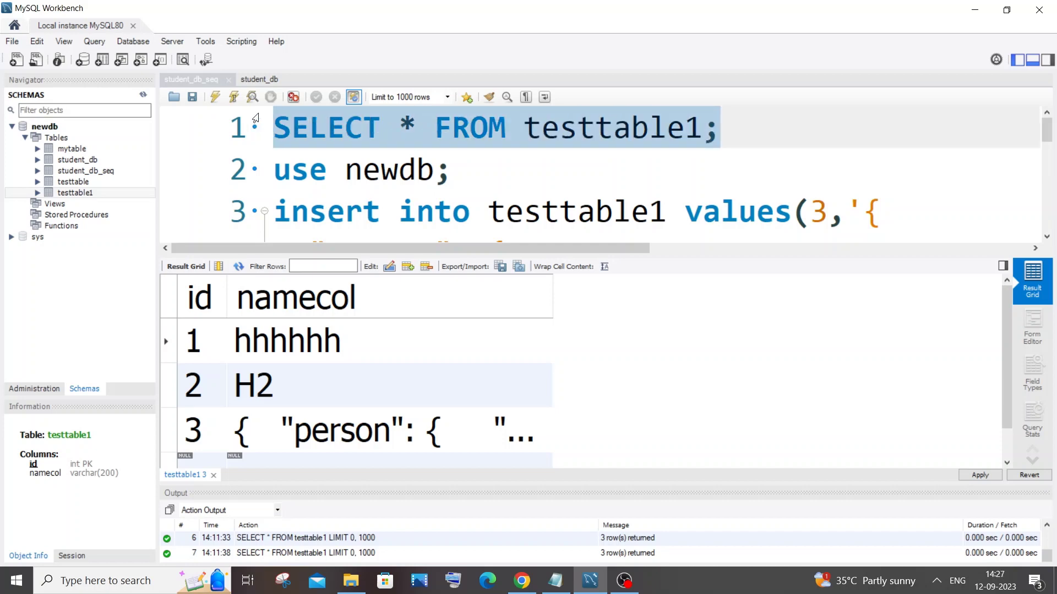
pyautogui.click(213, 100)
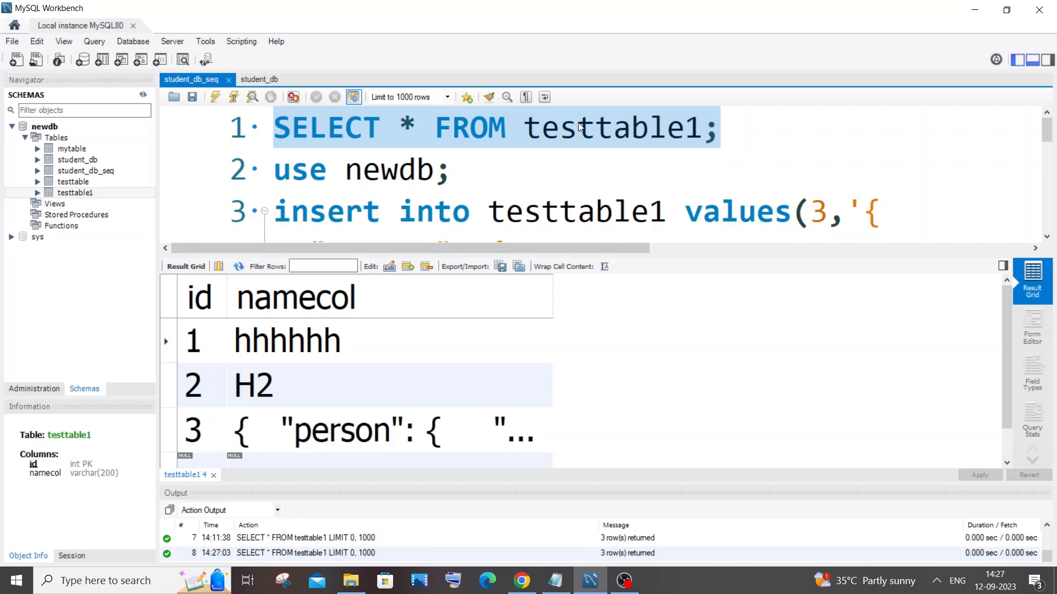
# Open row 3's JSON value in the value editor, checking the binary view before returning to text.
pyautogui.rightClick(355, 432)
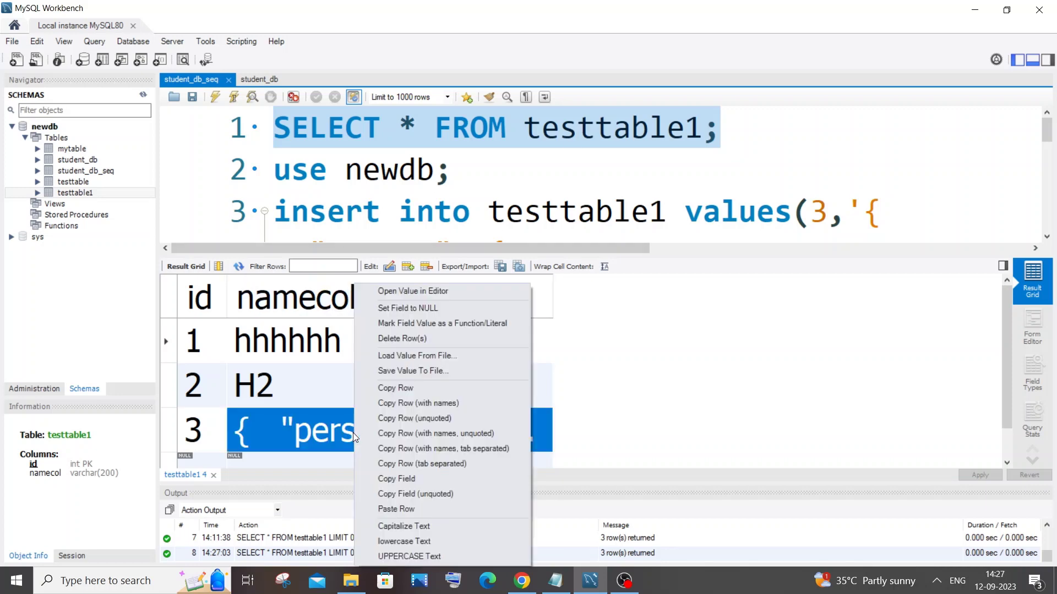
pyautogui.click(421, 293)
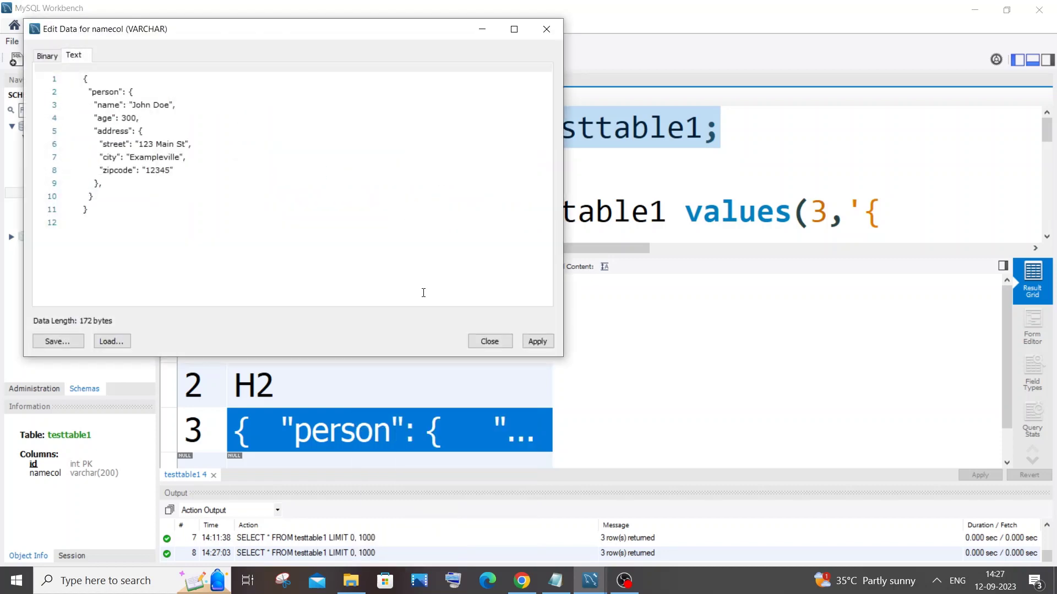
pyautogui.moveTo(279, 24); pyautogui.dragTo(432, 83)
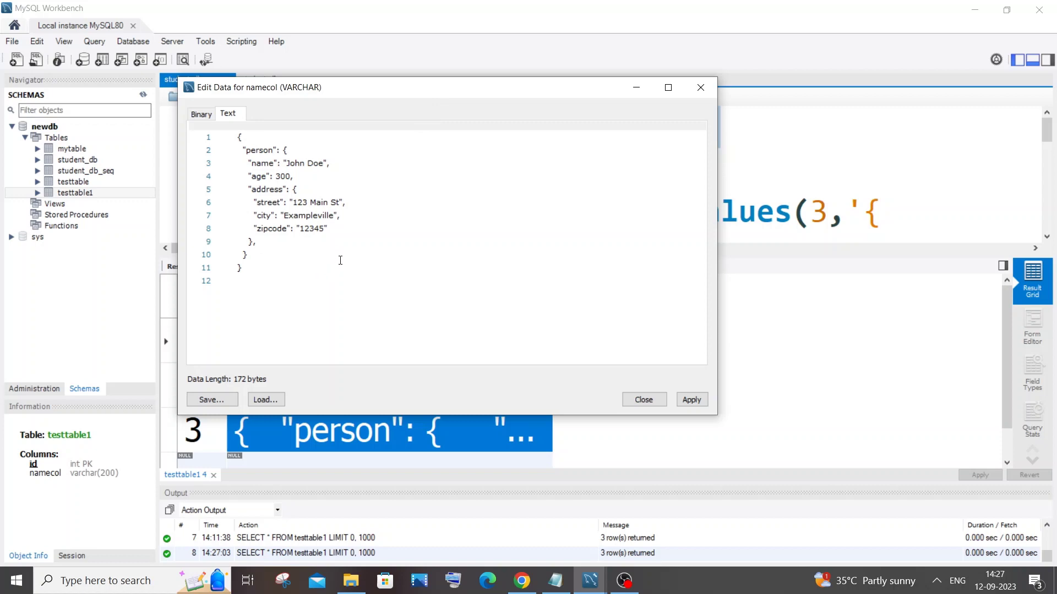
pyautogui.click(199, 118)
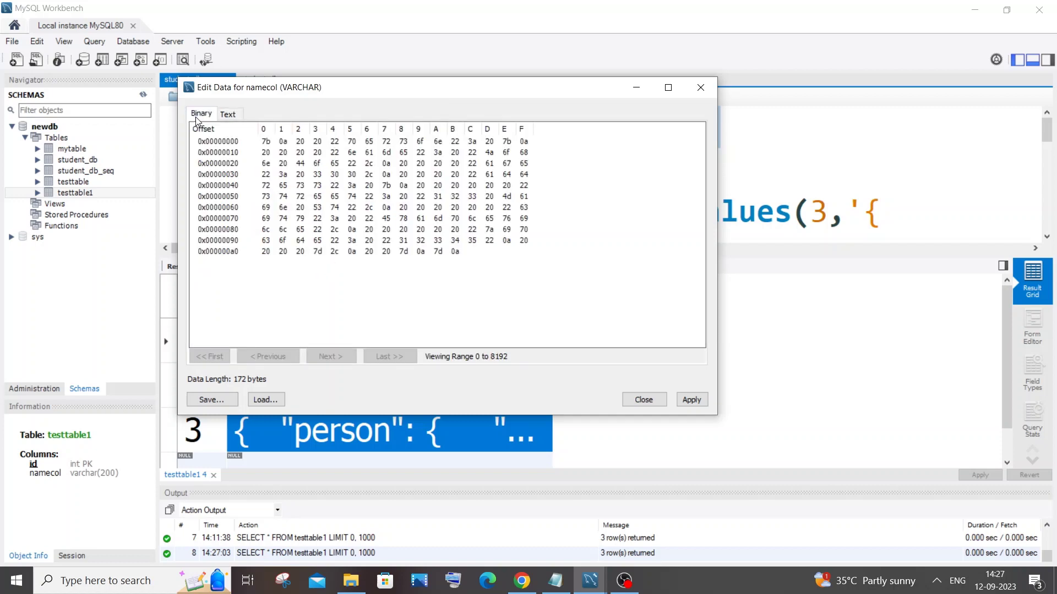
pyautogui.click(227, 115)
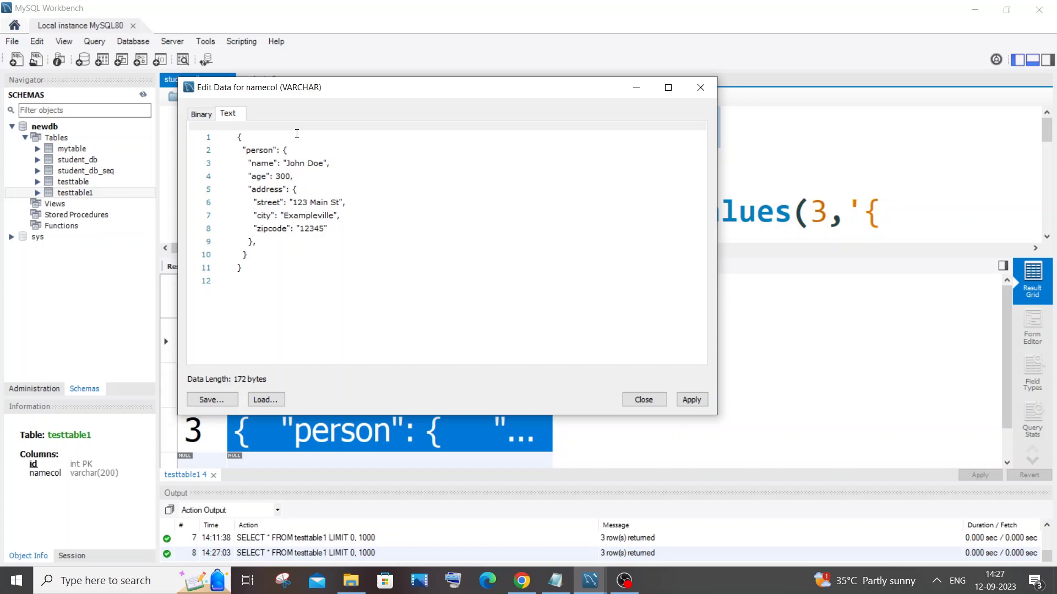
# Change the JSON age value from 300 to 500 in the editor text.
pyautogui.click(288, 178)
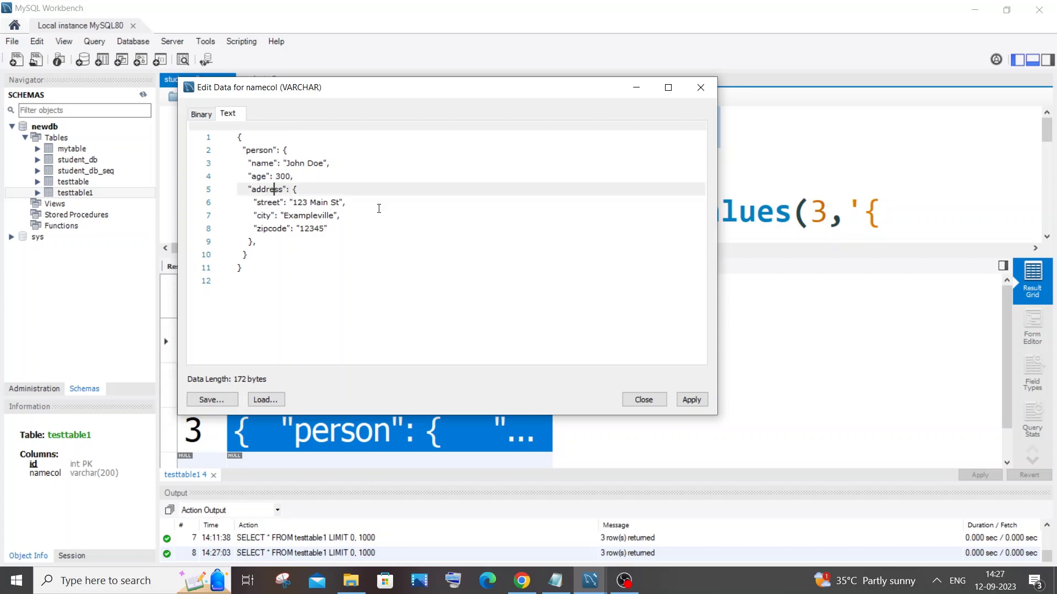
pyautogui.moveTo(340, 216); pyautogui.dragTo(261, 215)
pyautogui.press('Down')
pyautogui.press('Down')
pyautogui.click(281, 176)
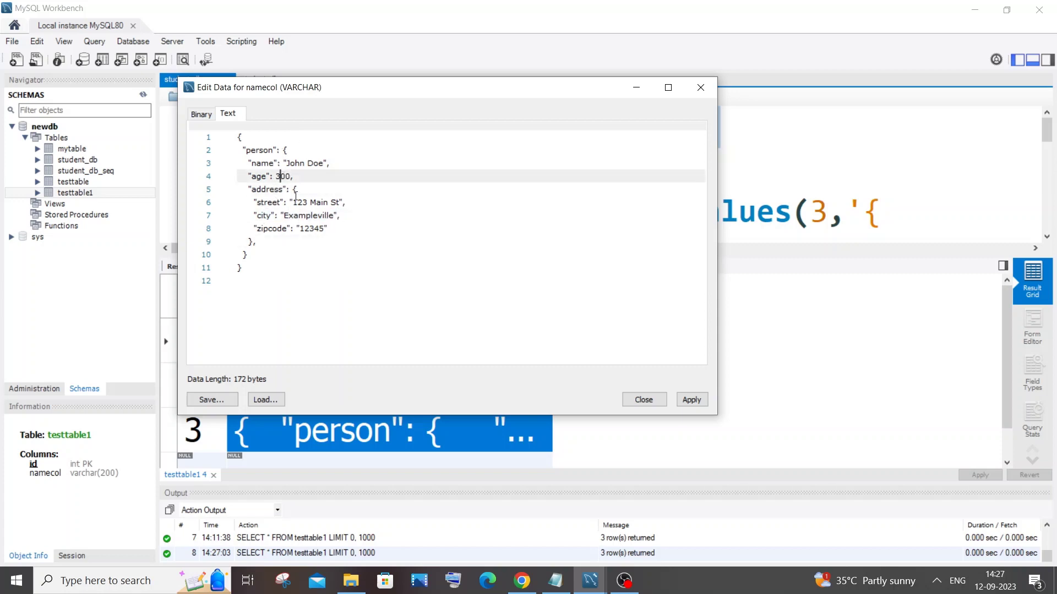
pyautogui.press('BackSpace')
pyautogui.write('5')
pyautogui.click(296, 192)
# Apply the edited value and commit the UPDATE to testtable1.
pyautogui.click(691, 399)
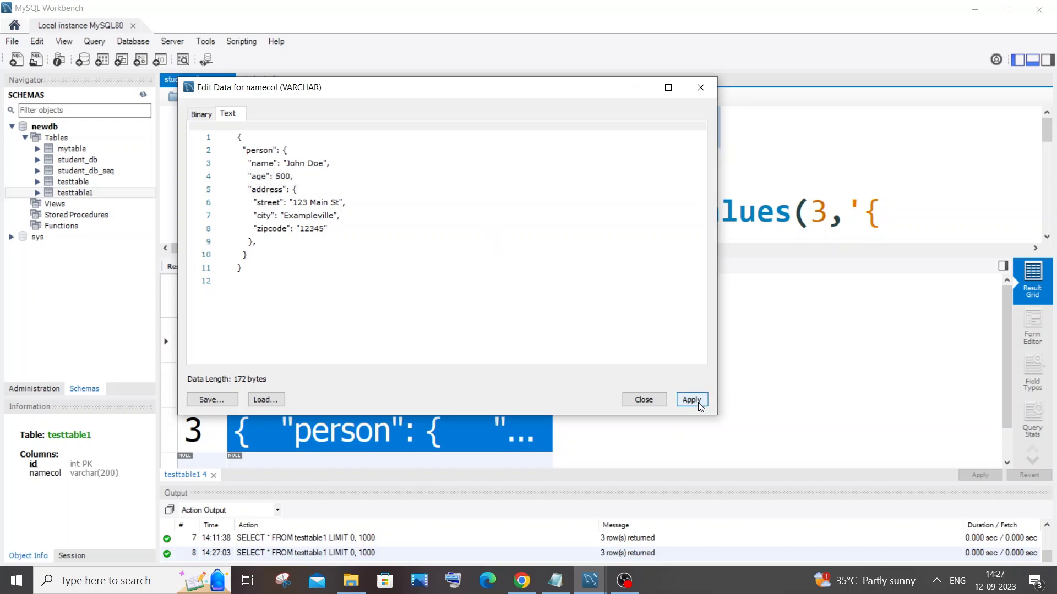
pyautogui.click(978, 475)
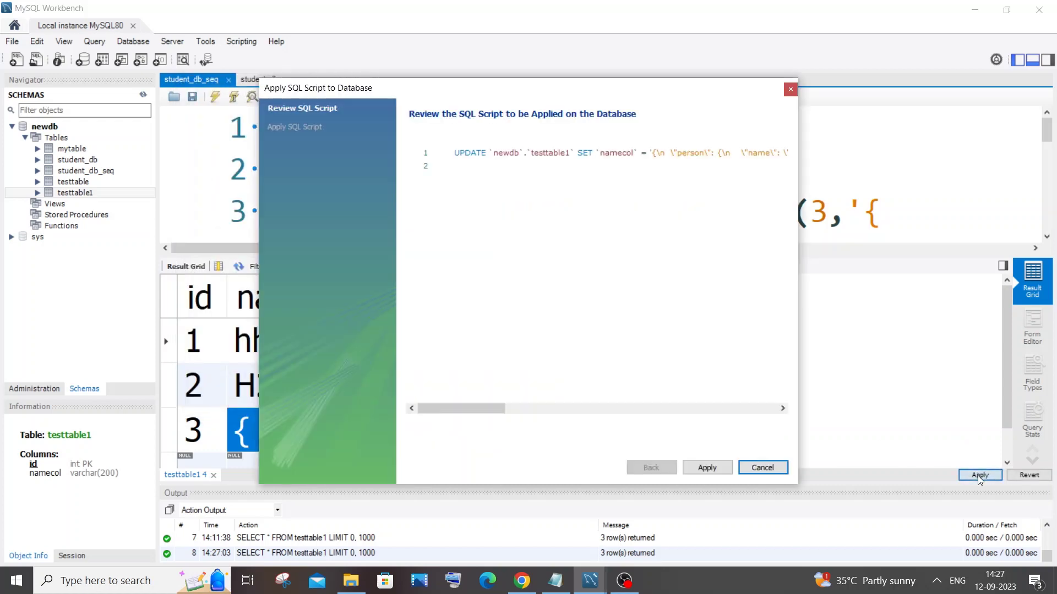
pyautogui.click(702, 467)
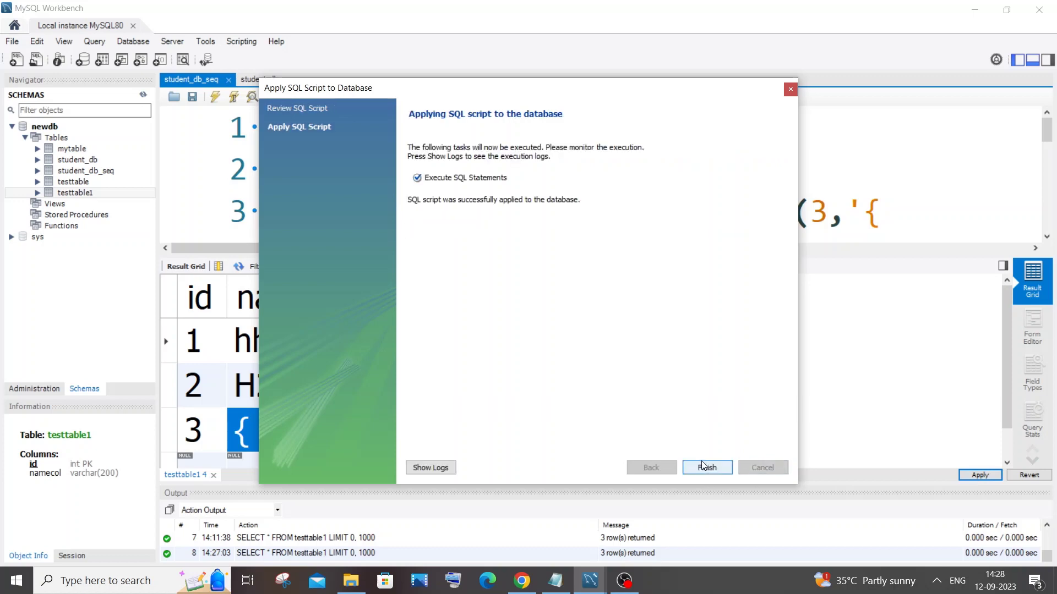
pyautogui.click(707, 468)
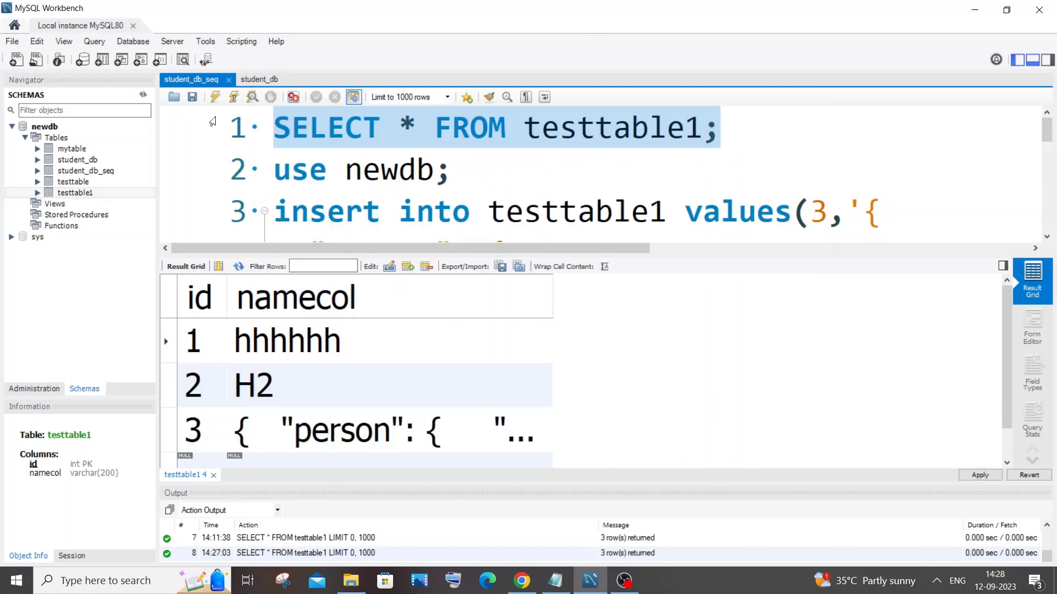
# Reload testtable1 and reopen row 3's JSON in the value editor to confirm age 500.
pyautogui.click(216, 98)
pyautogui.rightClick(350, 428)
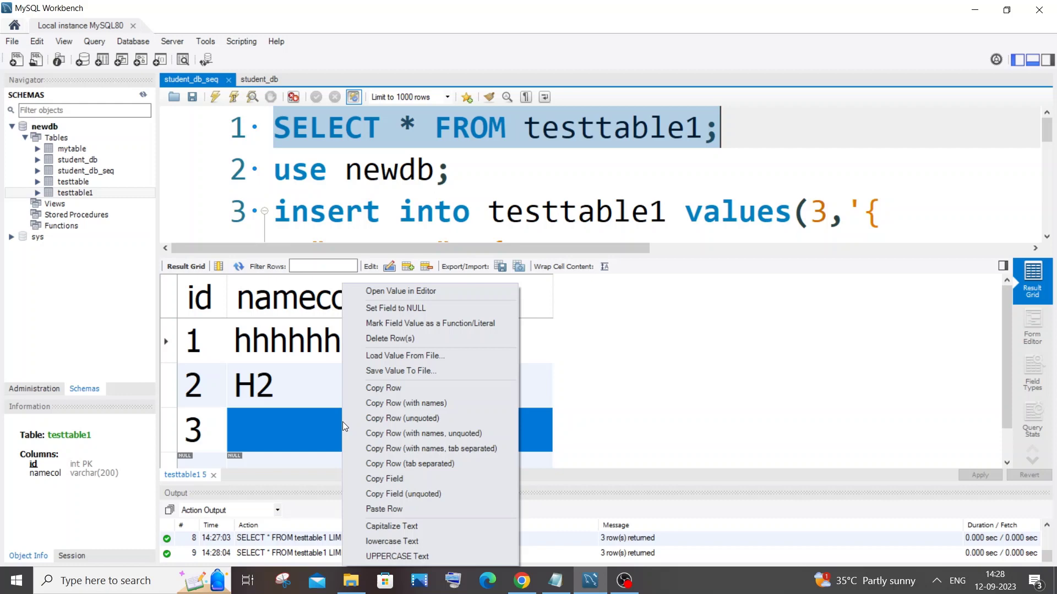
pyautogui.click(388, 292)
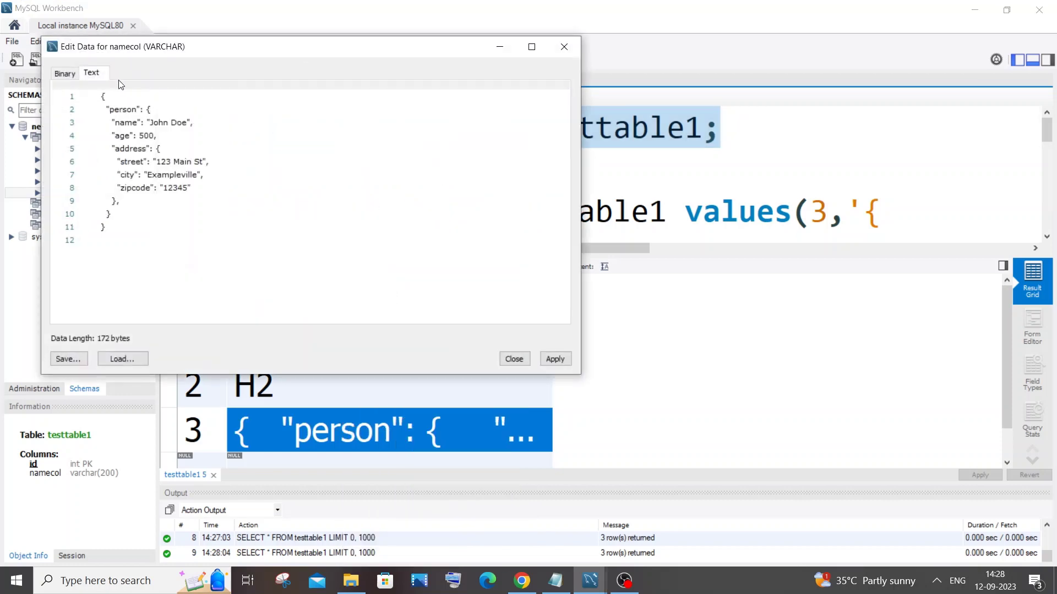
pyautogui.moveTo(186, 55); pyautogui.dragTo(406, 138)
pyautogui.moveTo(407, 304); pyautogui.dragTo(319, 176)
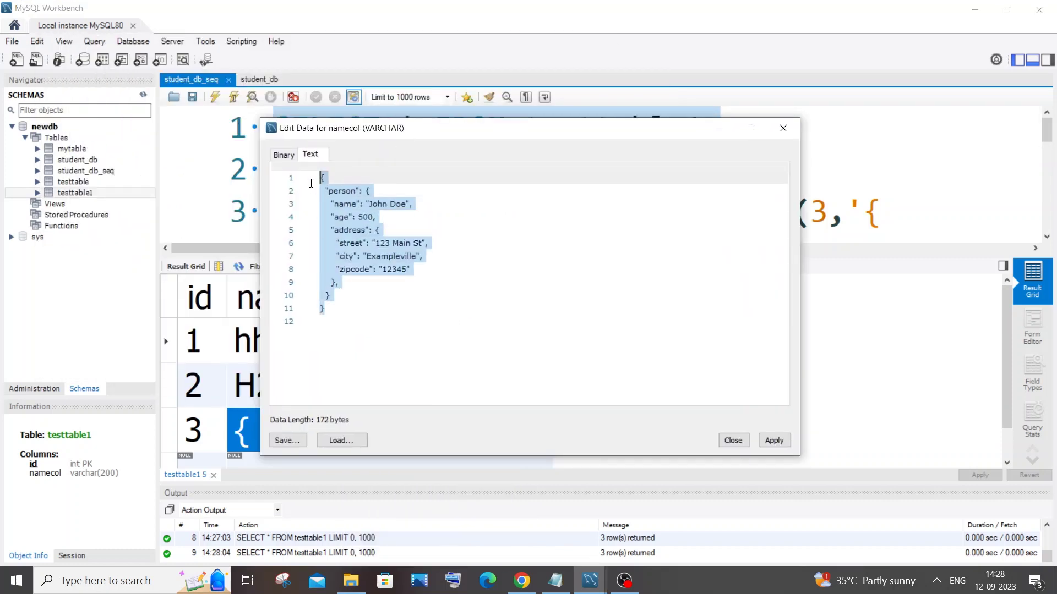
pyautogui.click(430, 280)
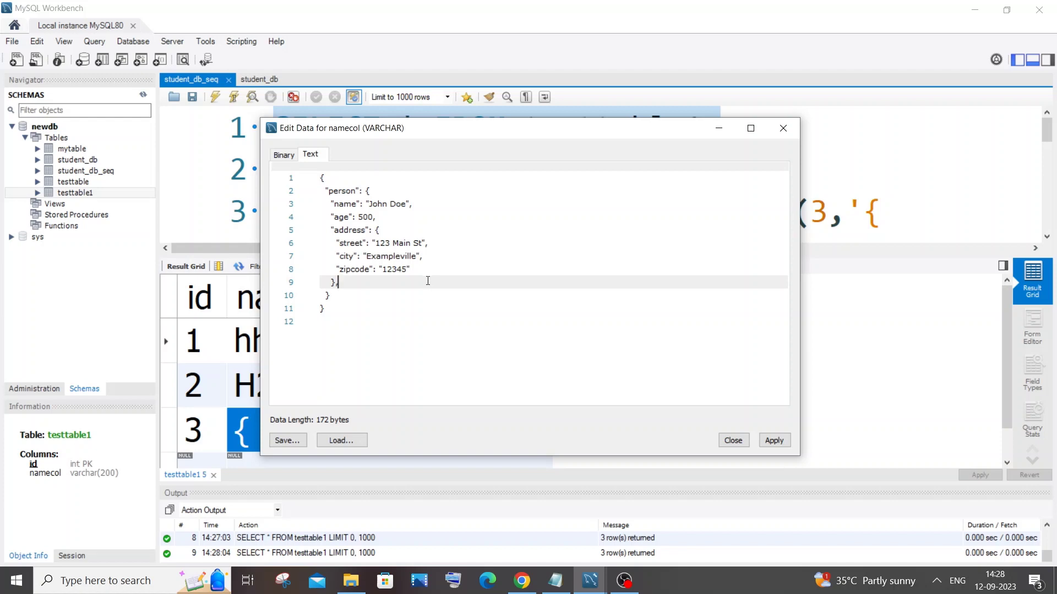